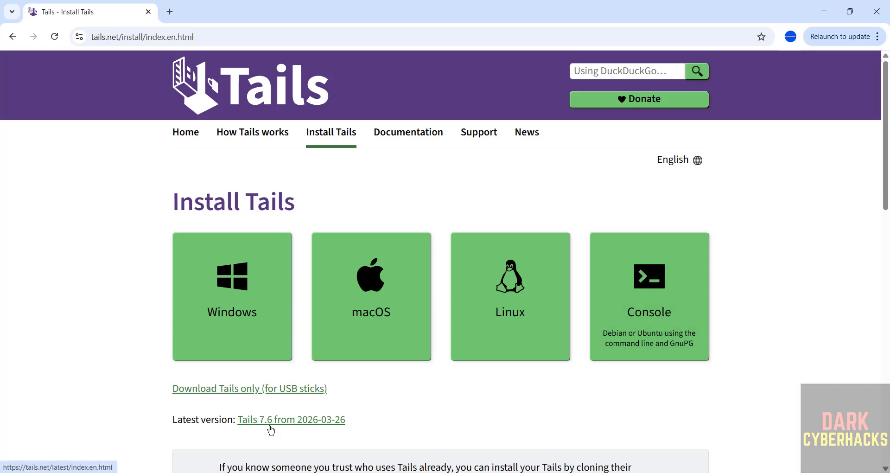
Step: Go to the Tails DVD-burning page and start downloading the Tails 7.6 ISO image (1.9 GB)
scroll(367, 344, down, 9)
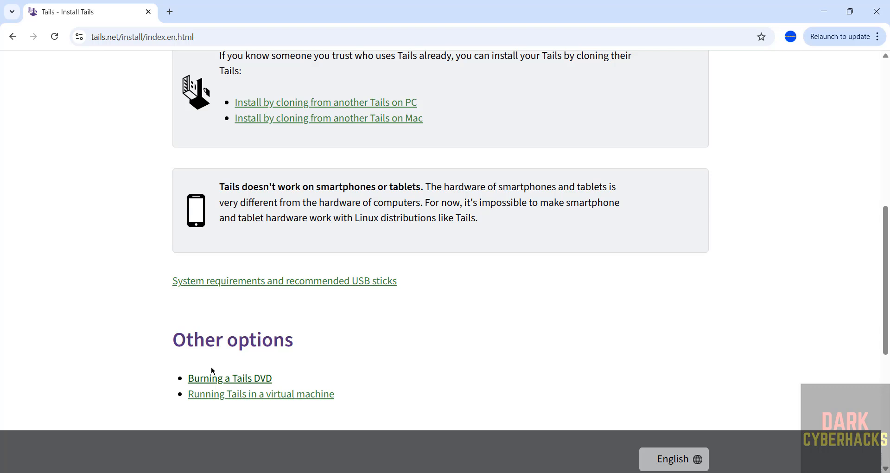
click(238, 379)
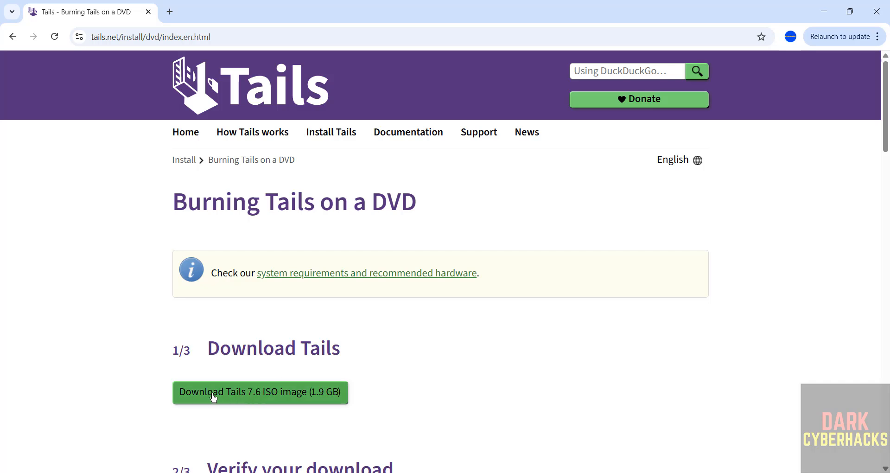
click(271, 399)
Step: Cancel the duplicate tails-amd64-7.6 (1).iso download and remove it from Chrome's download history
key(ctrl+j)
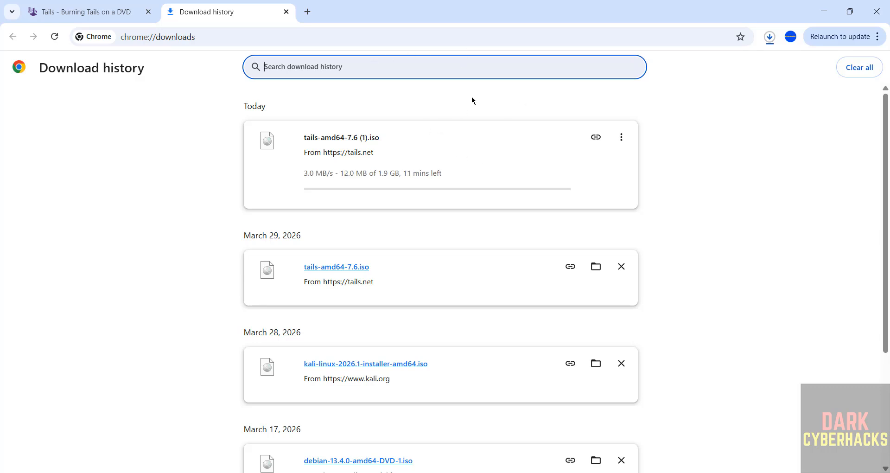
click(621, 137)
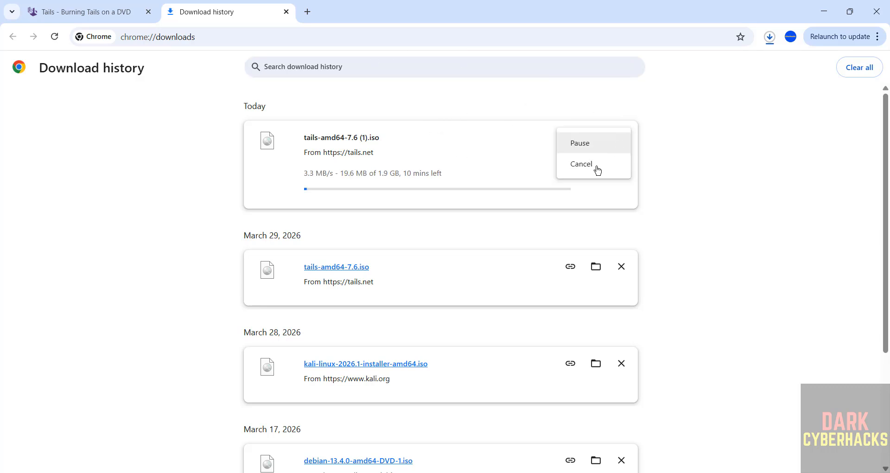
click(584, 164)
click(621, 138)
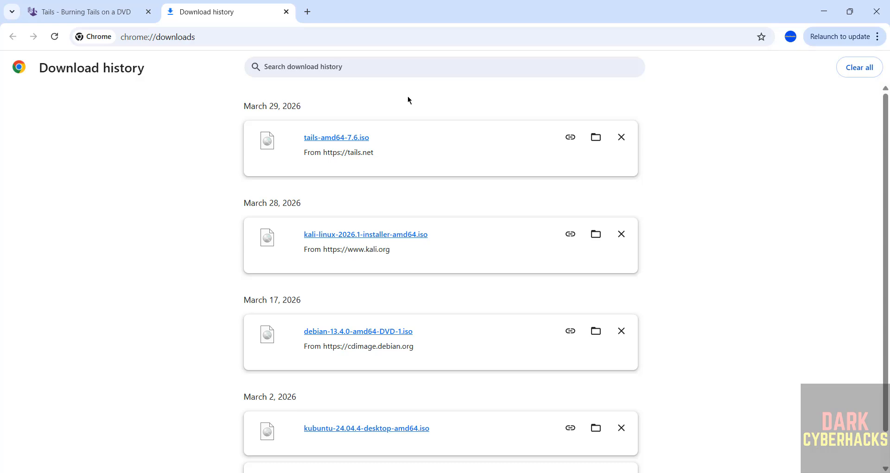
Step: Launch Oracle VirtualBox from a 'virtua' system search and bring up the Machine menu
key(super)
text(virtua)
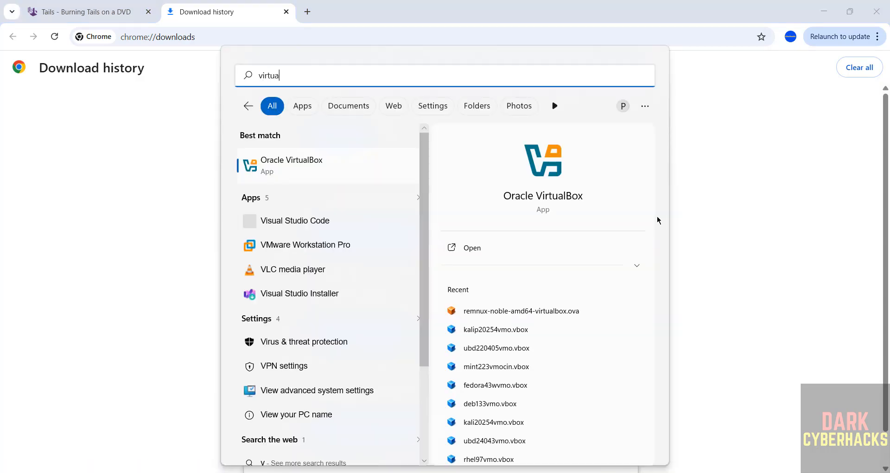
click(338, 176)
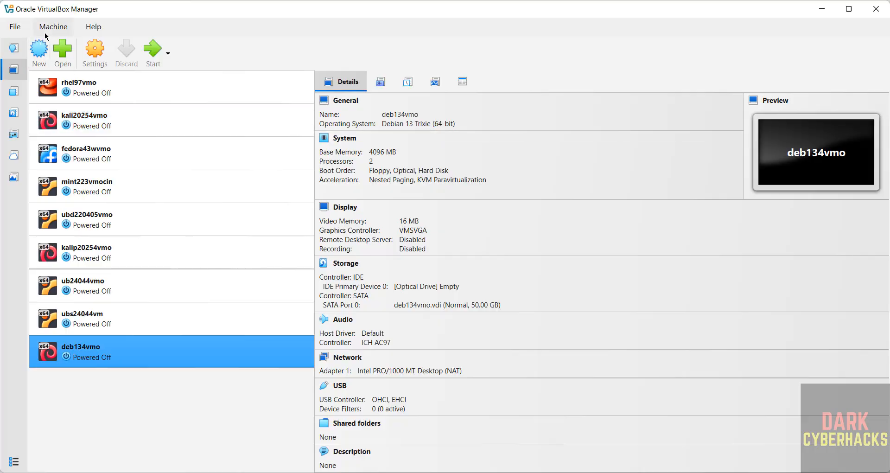
click(46, 30)
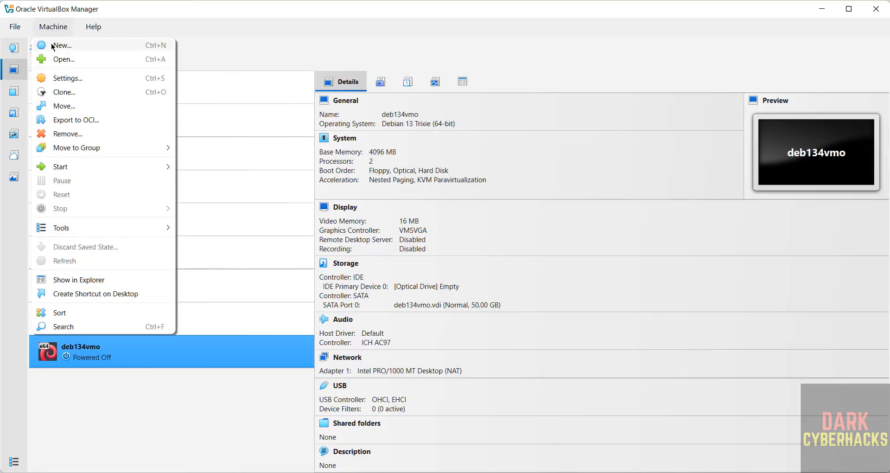
Step: Start a new virtual machine named tails76vmo
click(53, 47)
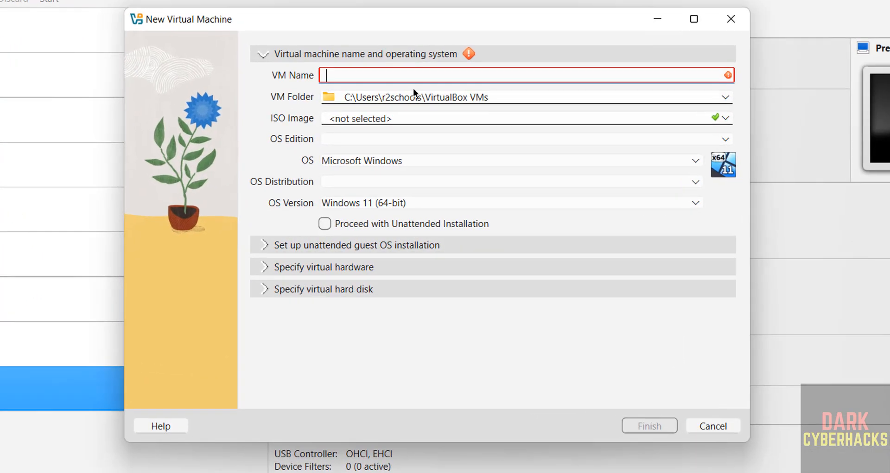
text(tails76vmo)
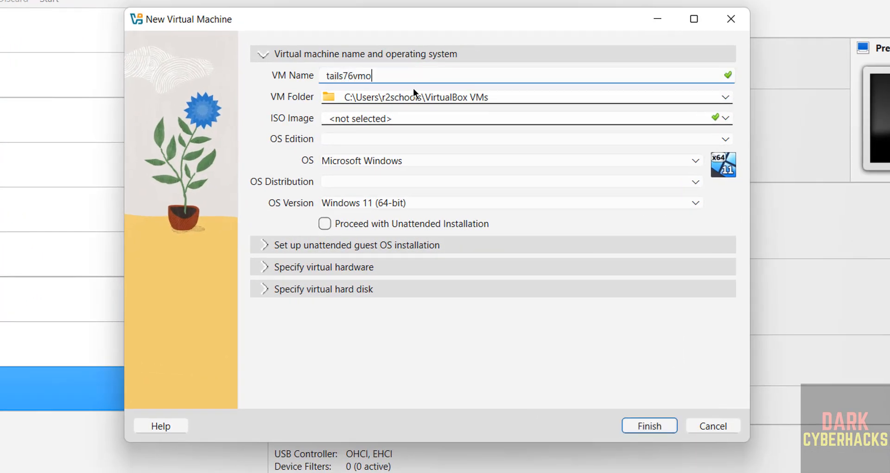
key(ctrl+a)
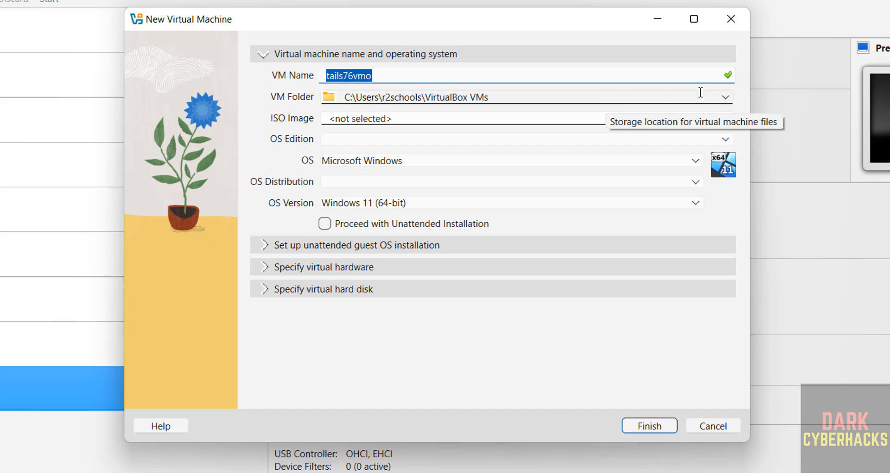
Step: Store the machine in a newly created folder E:\VMS\tails76vmo
click(726, 98)
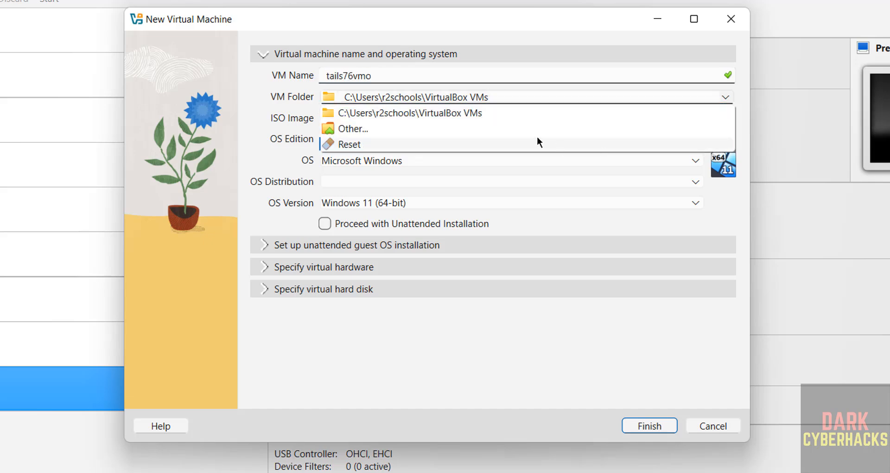
click(467, 124)
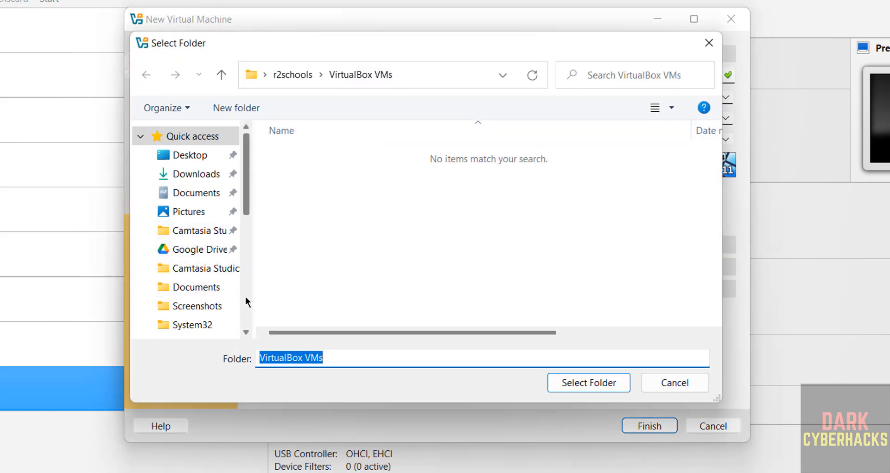
scroll(245, 299, down, 5)
click(186, 331)
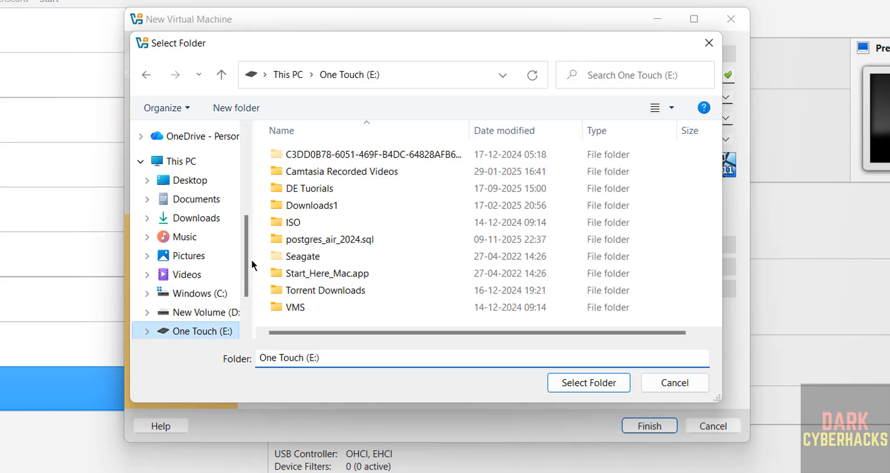
double_click(283, 307)
click(229, 108)
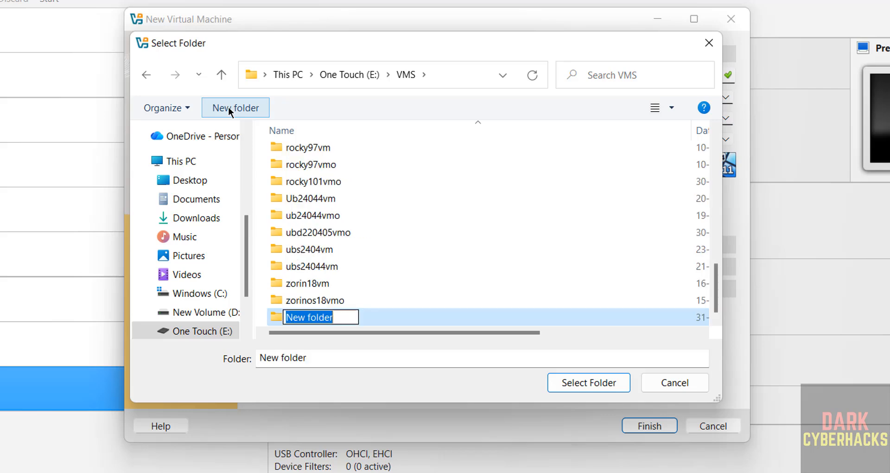
text(tails76vmo)
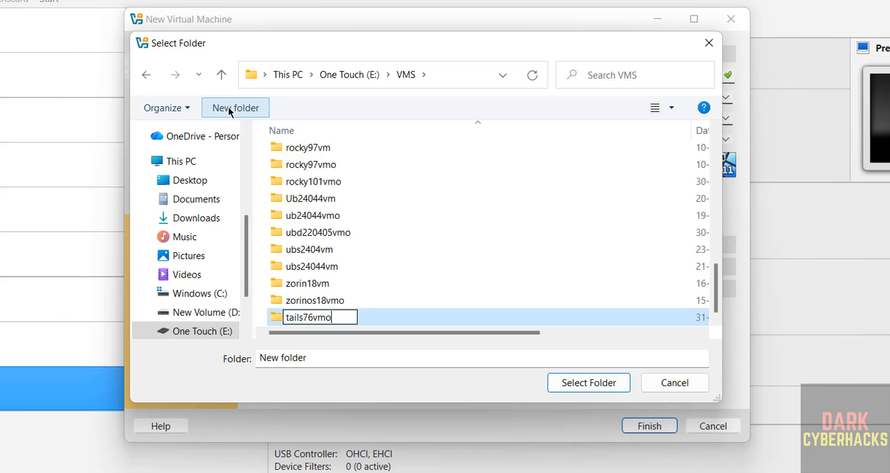
key(Return)
click(578, 382)
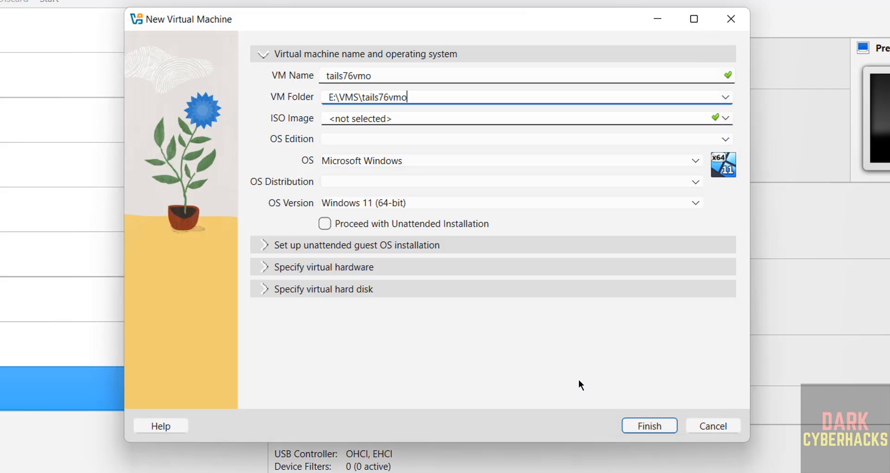
Step: Attach tails-amd64-7.6.iso from Downloads and turn off unattended installation
click(725, 117)
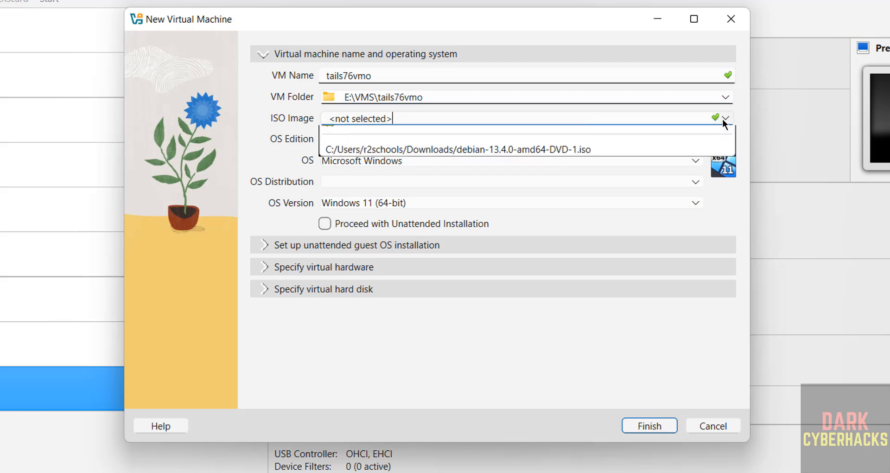
click(341, 148)
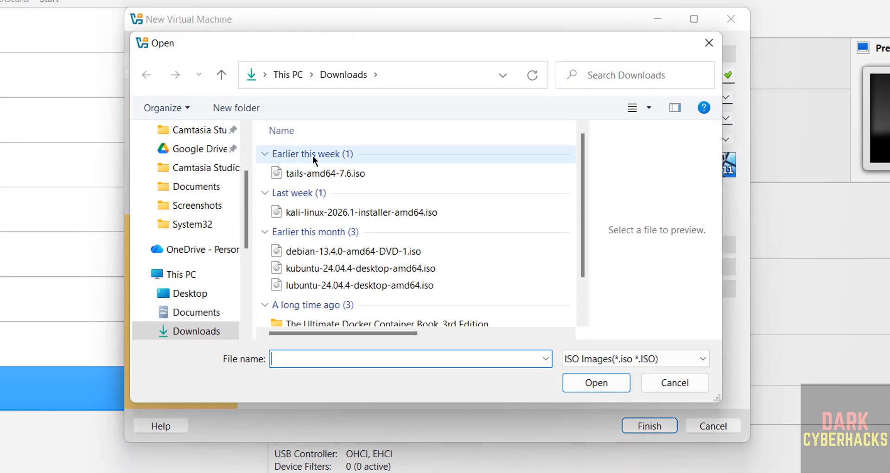
click(313, 173)
double_click(313, 173)
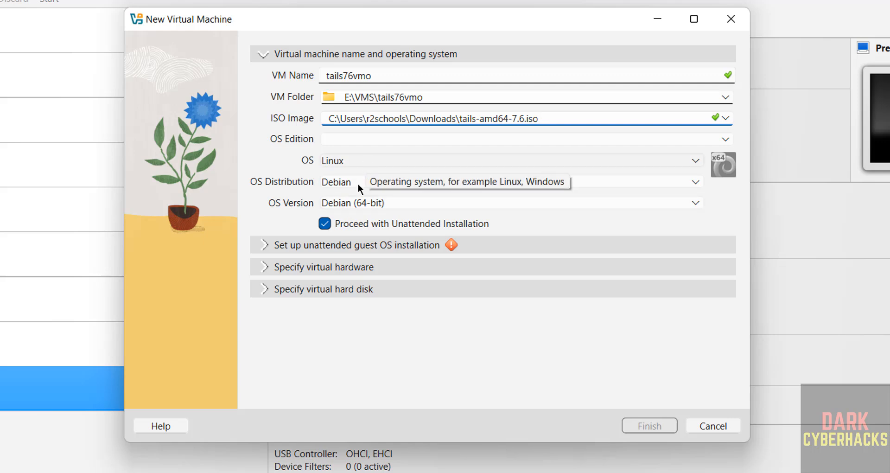
click(326, 224)
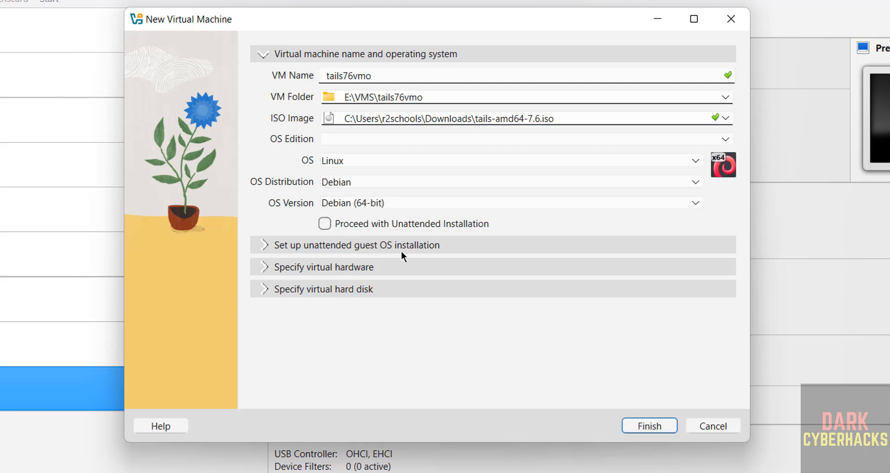
click(387, 267)
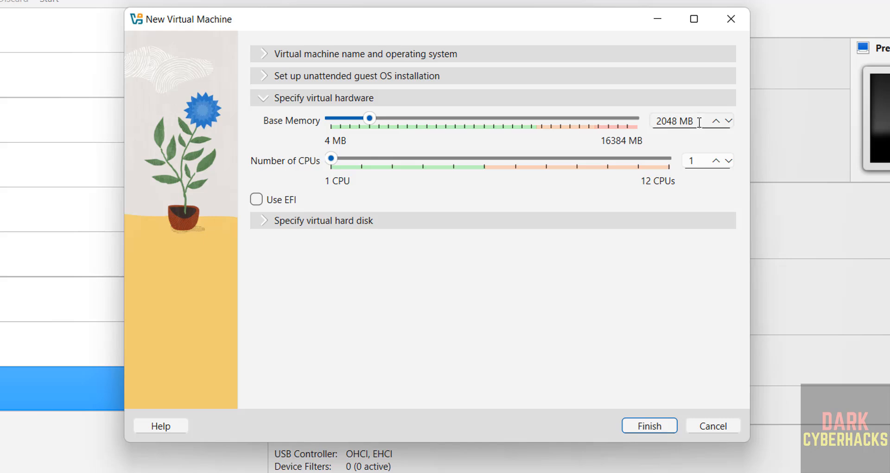
Step: Set base memory to 4096 MB and CPUs to 2, and select the disk size value
double_click(656, 123)
text(4096)
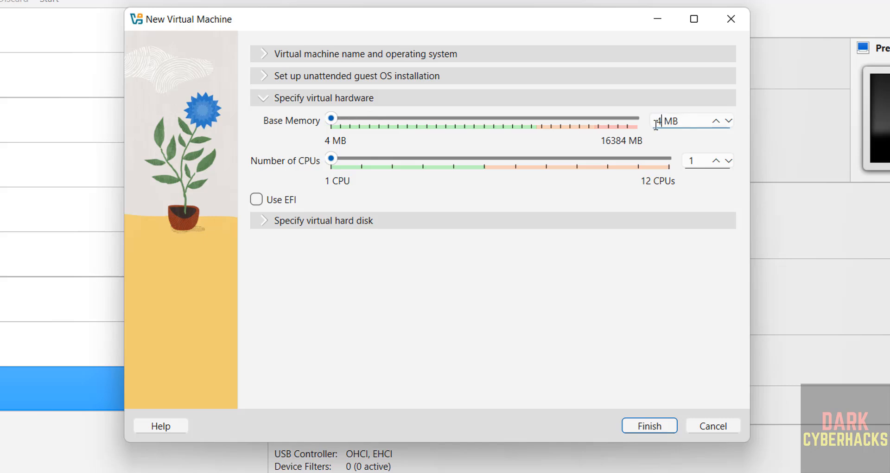
key(Tab)
text(2)
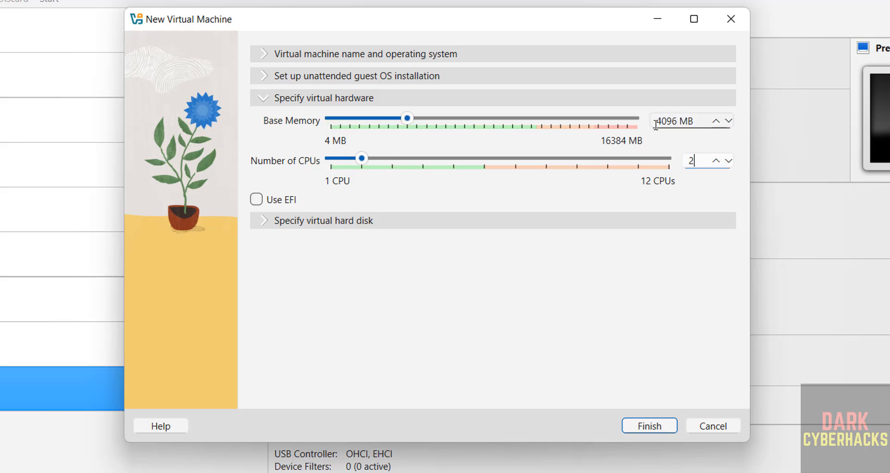
click(415, 227)
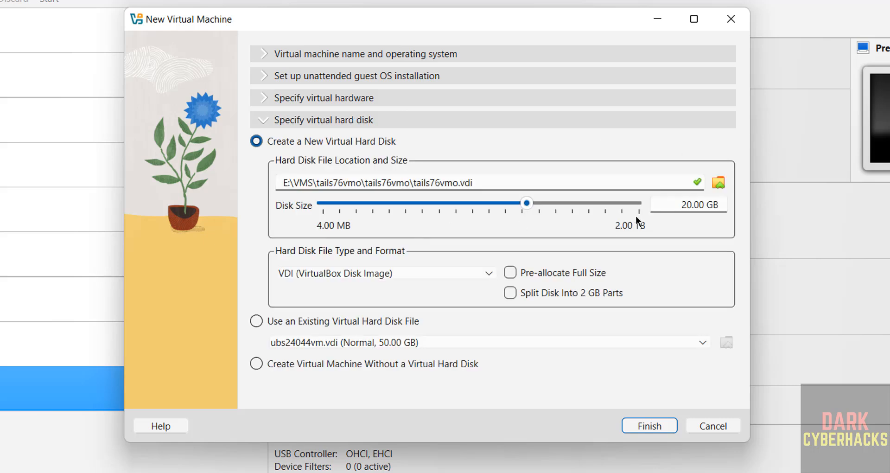
double_click(685, 205)
Step: Enter a 50 GB disk size and finish creating the tails76vmo machine
text(50)
click(671, 421)
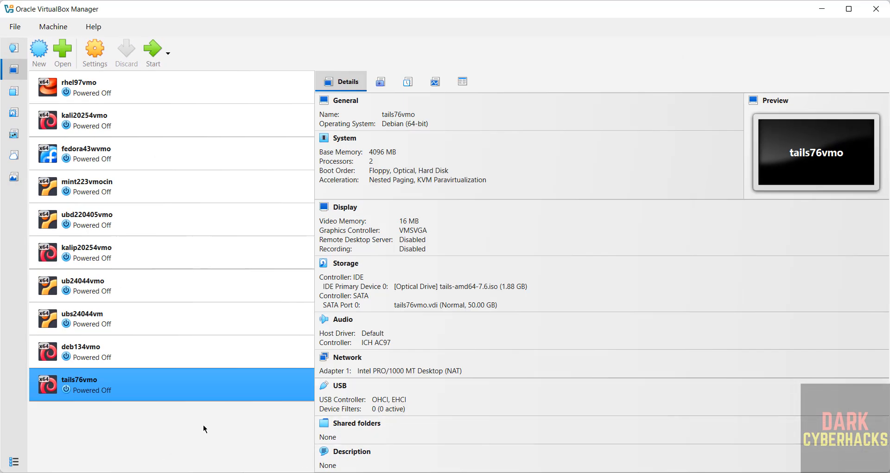
right_click(184, 382)
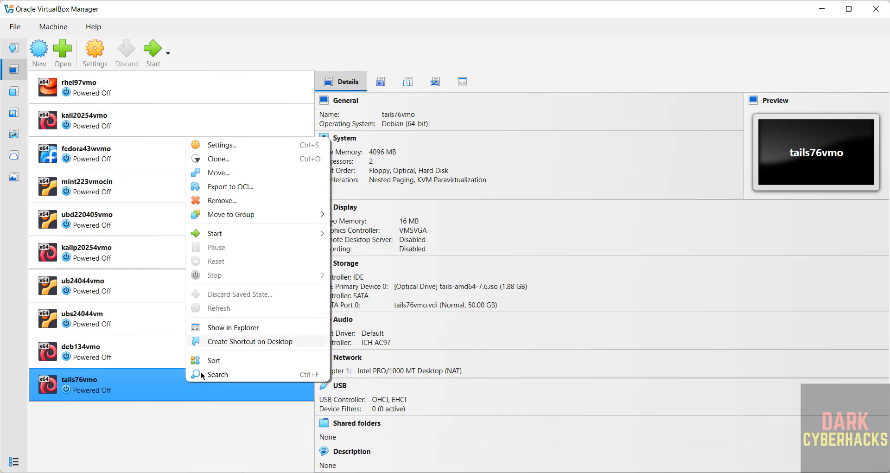
click(169, 429)
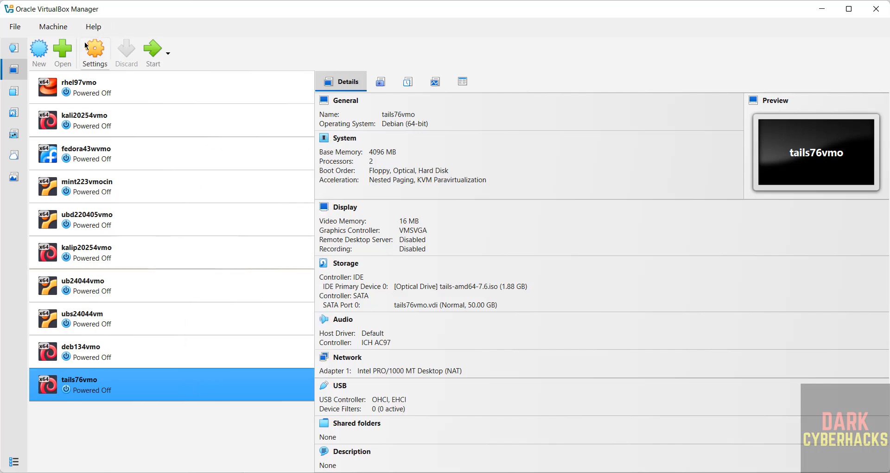
click(67, 32)
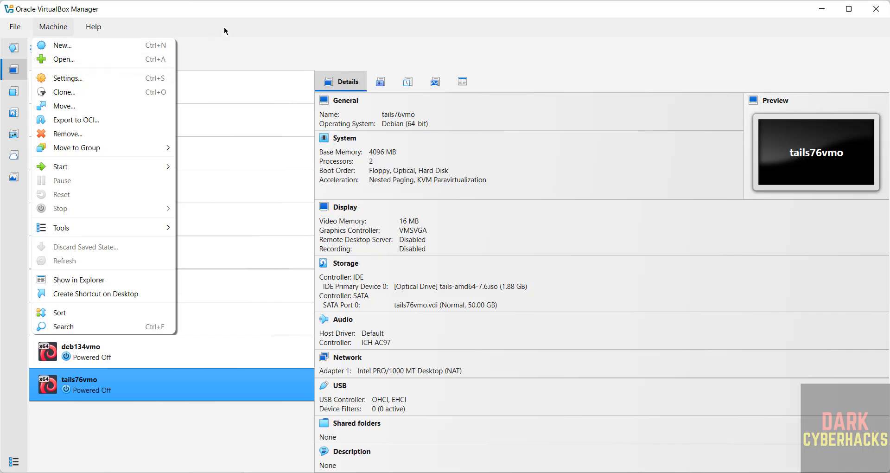
Step: Start tails76vmo, dismiss the keyboard capture notice, and boot the Tails 7.6 menu entry
click(302, 70)
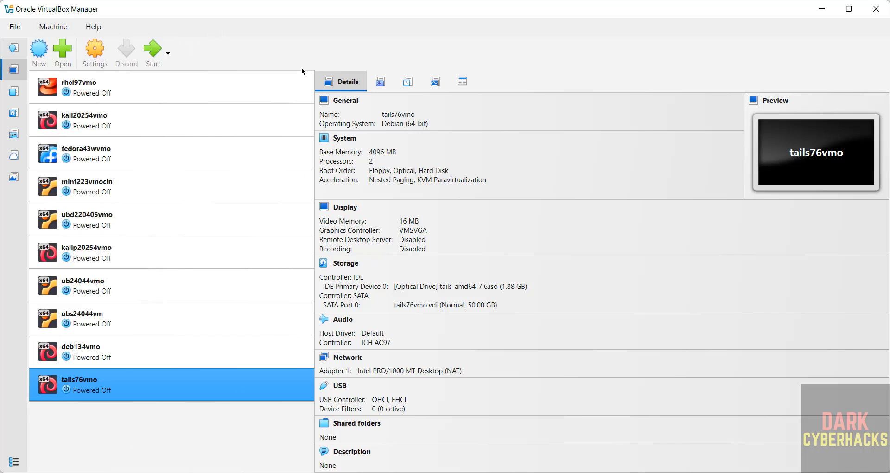
click(158, 62)
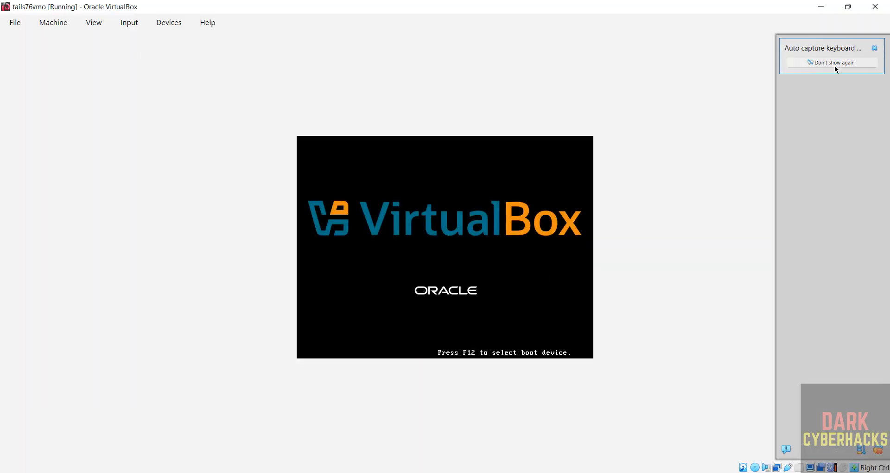
click(874, 48)
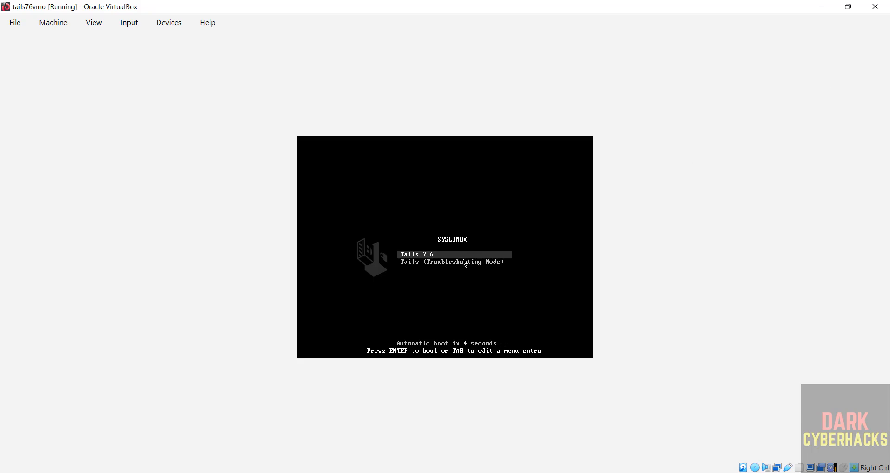
key(Down)
key(Up)
key(Return)
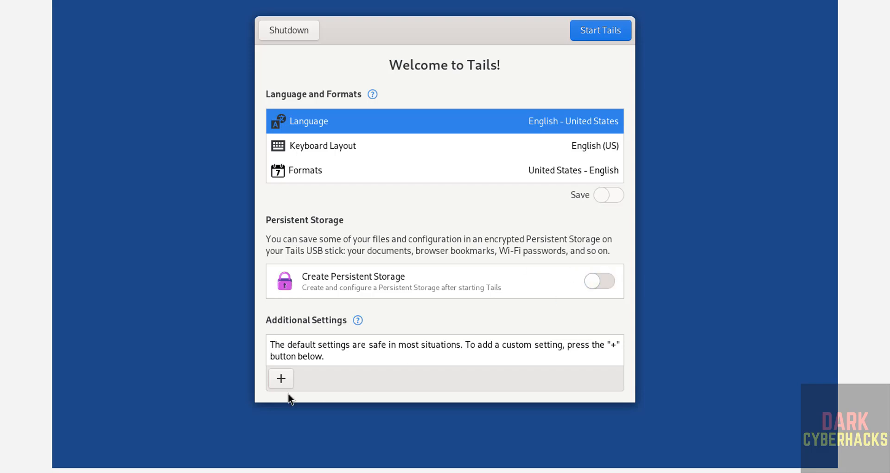
Step: Add an administration password, entering and confirming it, under Additional Settings
click(281, 379)
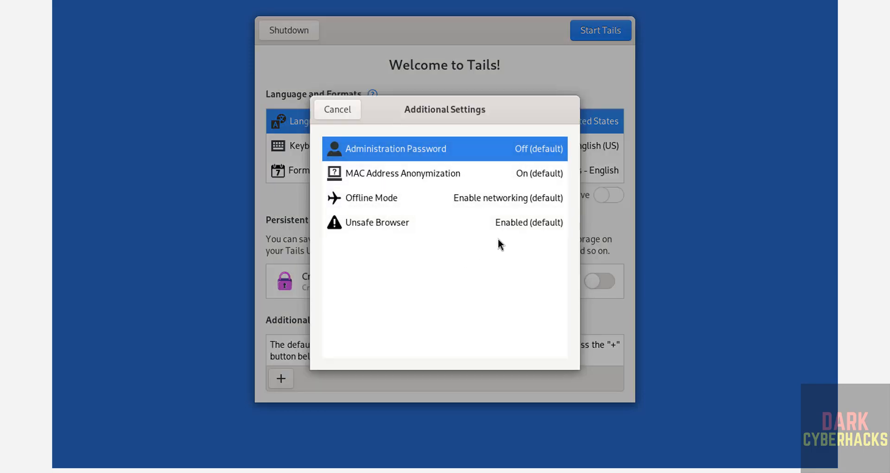
click(451, 156)
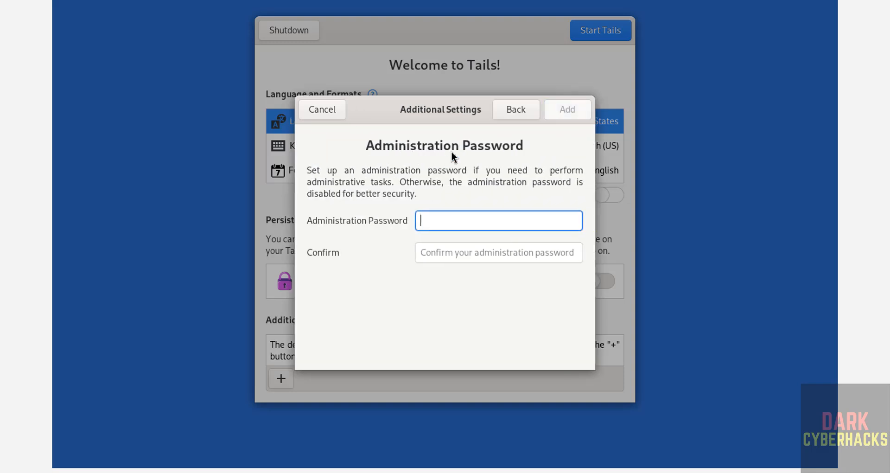
text(***)
key(BackSpace)
key(BackSpace)
key(BackSpace)
text(*********)
key(Tab)
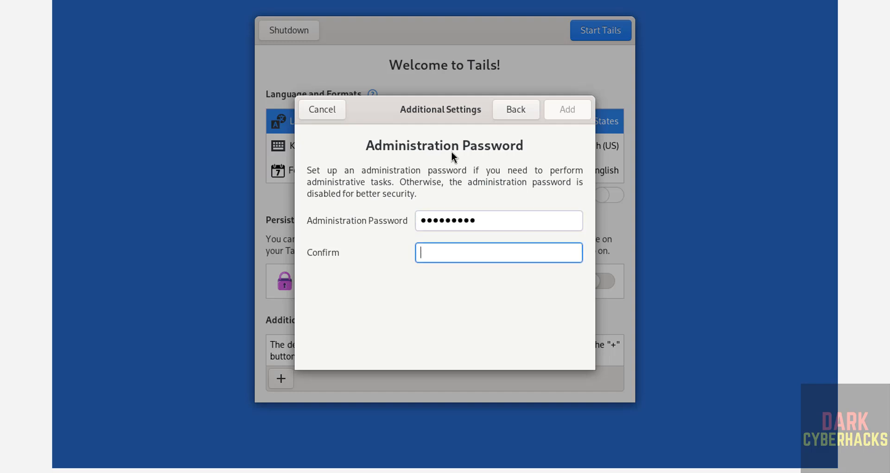
text(*********)
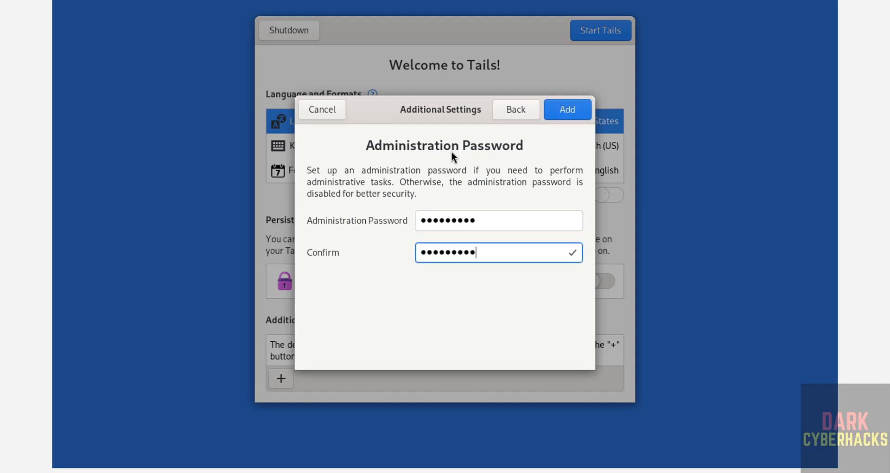
click(568, 110)
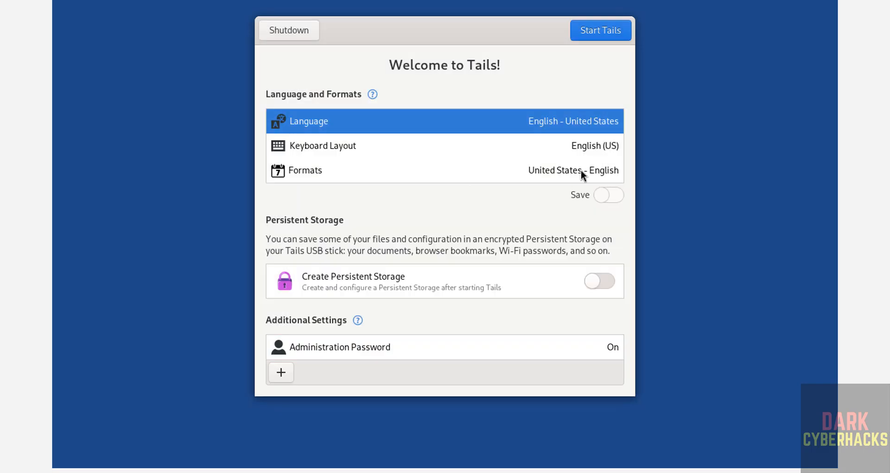
Step: Look at the MAC Address Anonymization option, then close Additional Settings without adding it
click(289, 377)
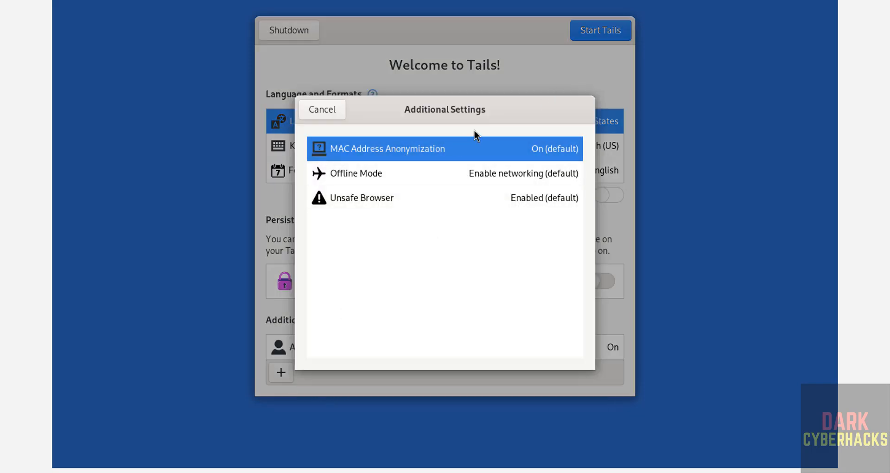
click(404, 148)
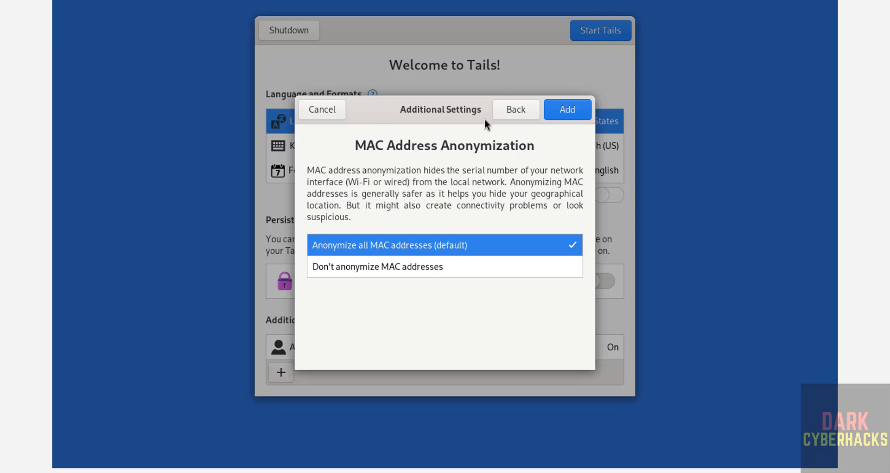
click(509, 108)
click(321, 110)
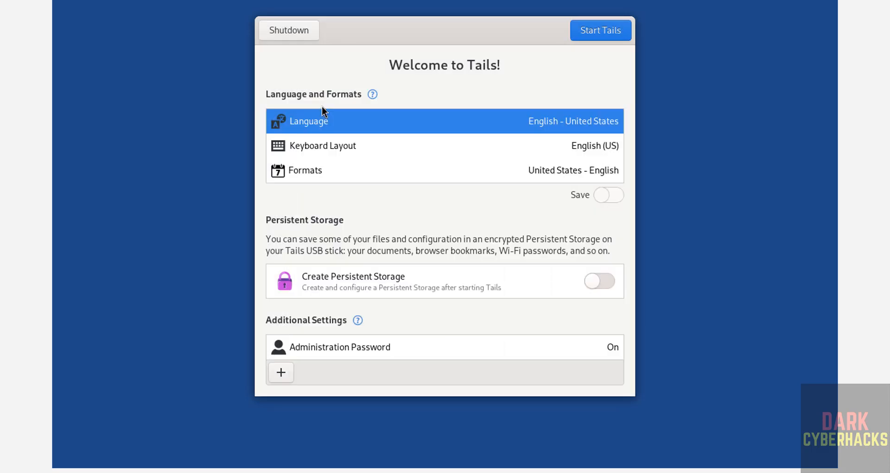
Step: Start Tails, connect to Tor automatically, and display the full applications grid
click(602, 34)
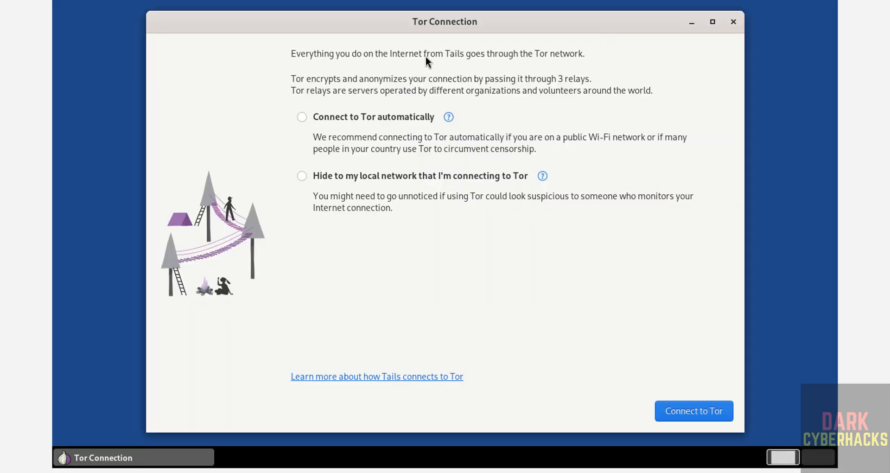
click(304, 117)
click(690, 411)
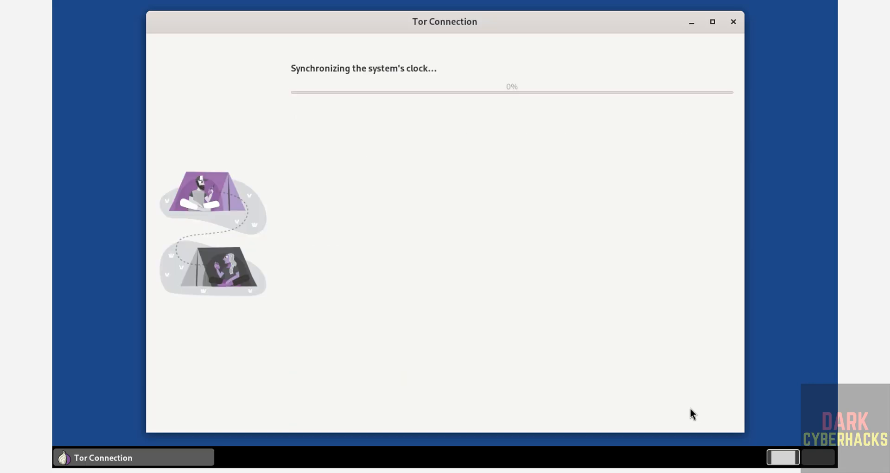
mouse_move(53, 1)
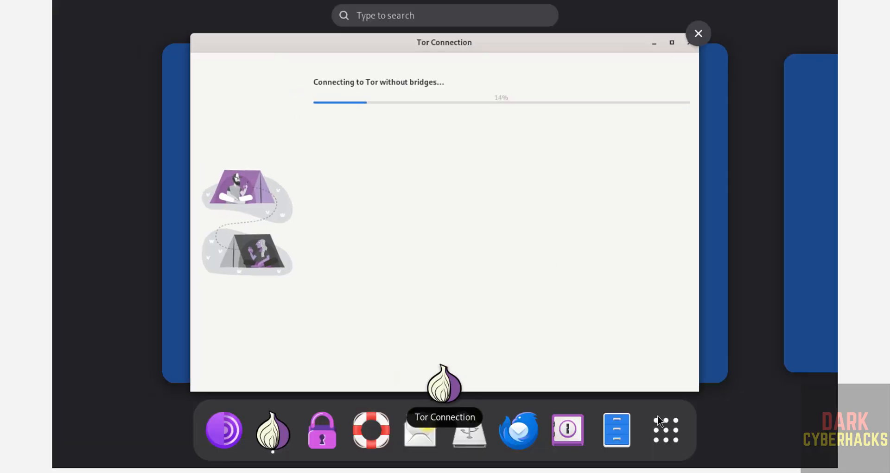
click(659, 421)
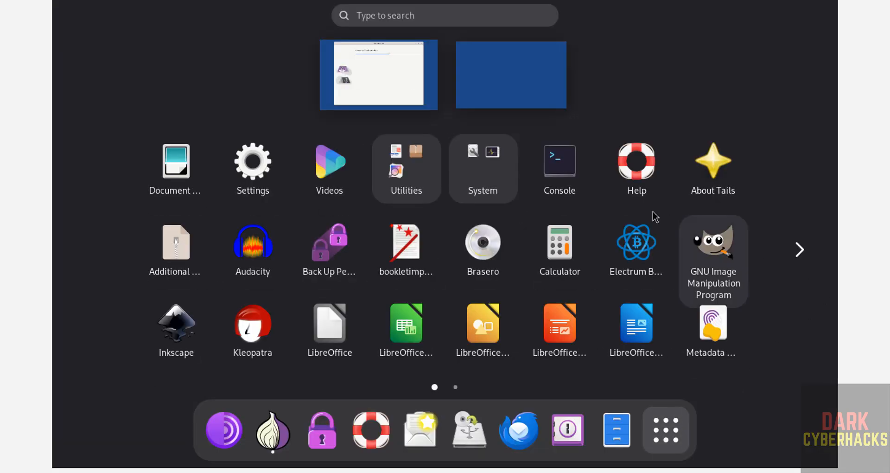
Step: Run 'more /etc/os-release' in Console to confirm Tails 7.6, then raise the Tor Connection window
click(565, 176)
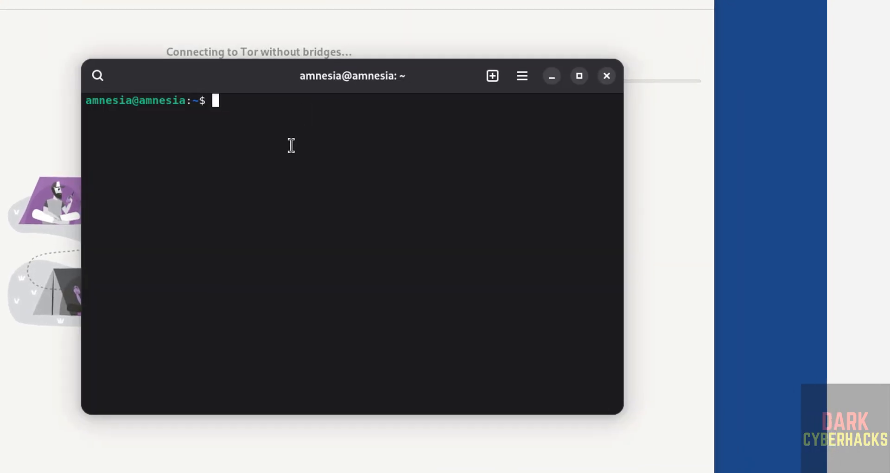
text(mor/)
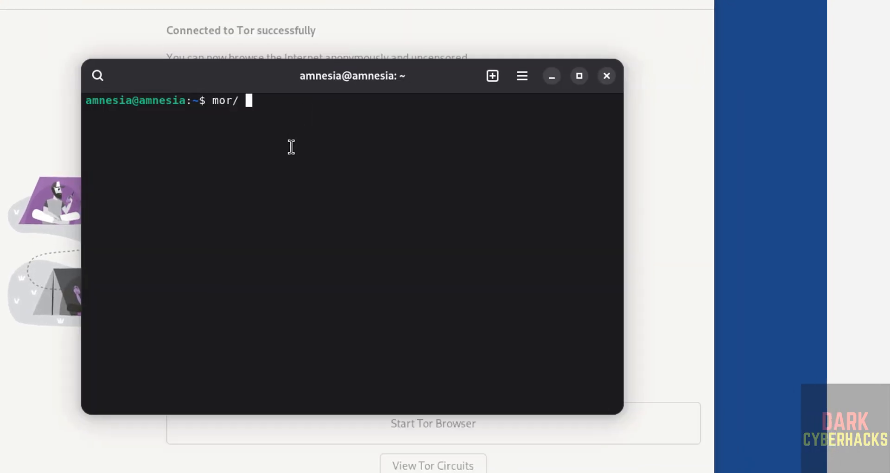
key(BackSpace)
key(BackSpace)
key(BackSpace)
text(re )
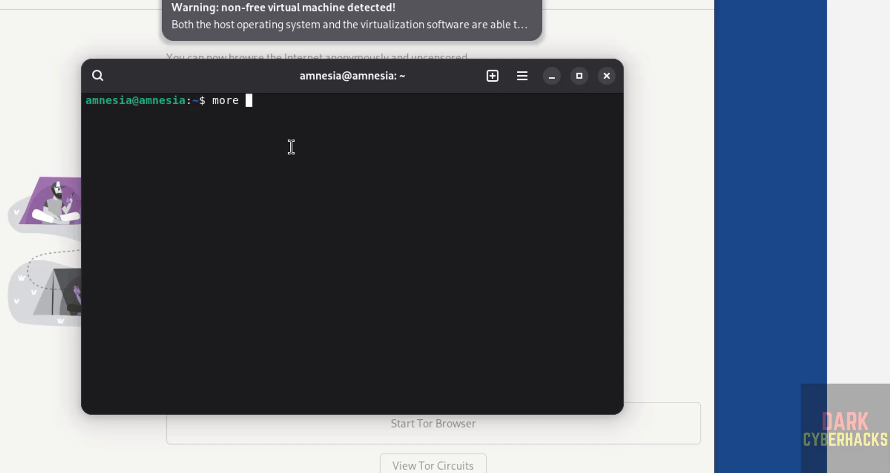
text(/etc/os-release)
key(Return)
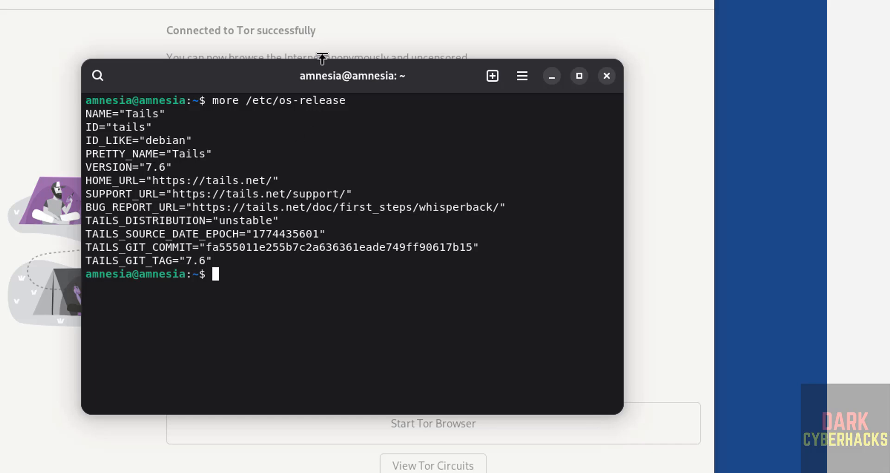
click(355, 11)
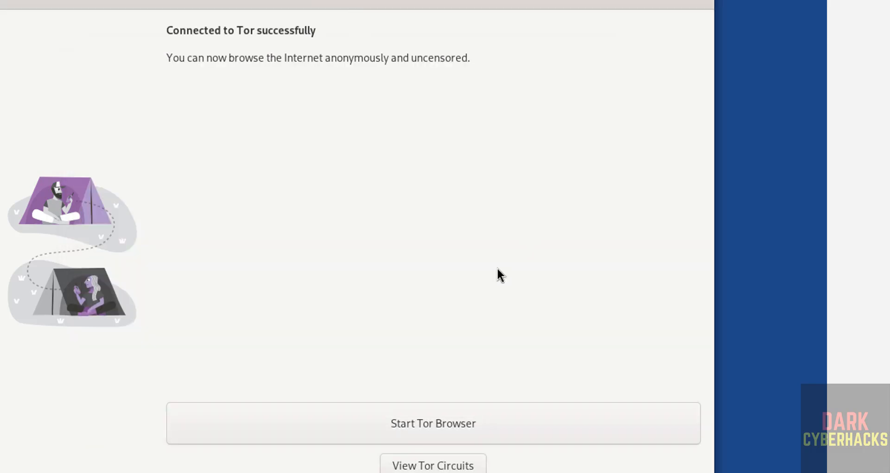
Step: Launch Tor Browser, then run 'sudo apt update && sudo apt upgrade' in the terminal, entering the sudo password
click(388, 425)
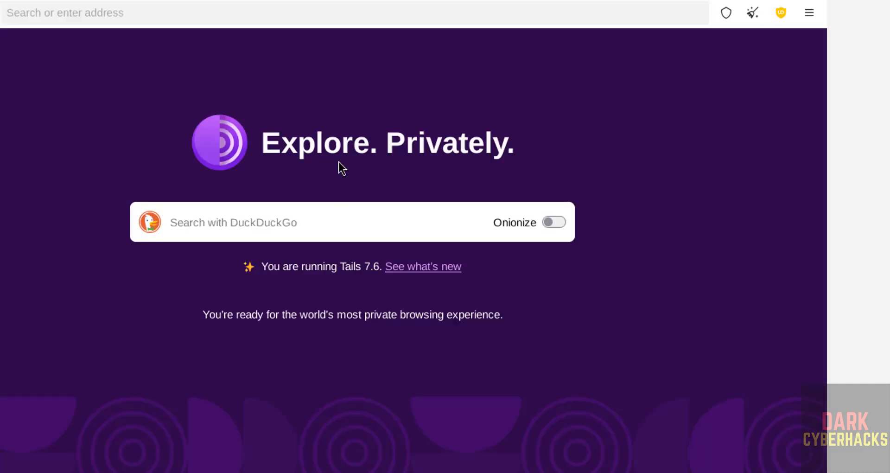
key(alt+Tab)
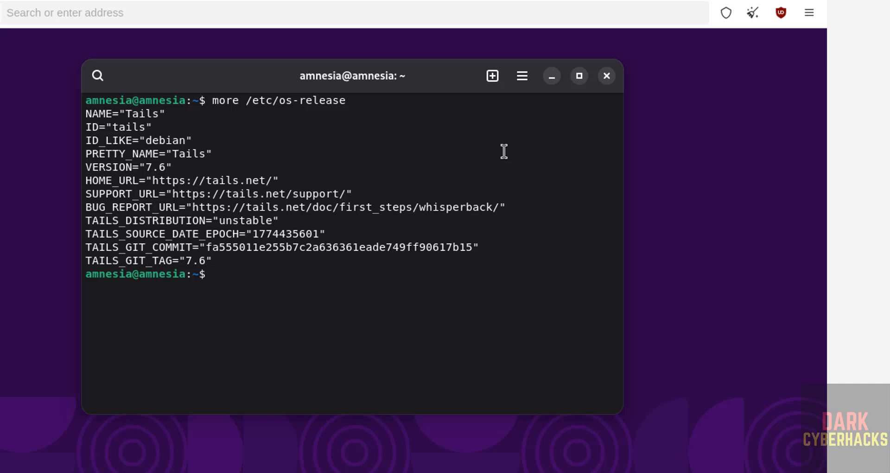
text(sudo apt upfa)
text(t)
key(BackSpace)
key(BackSpace)
key(BackSpace)
text(d)
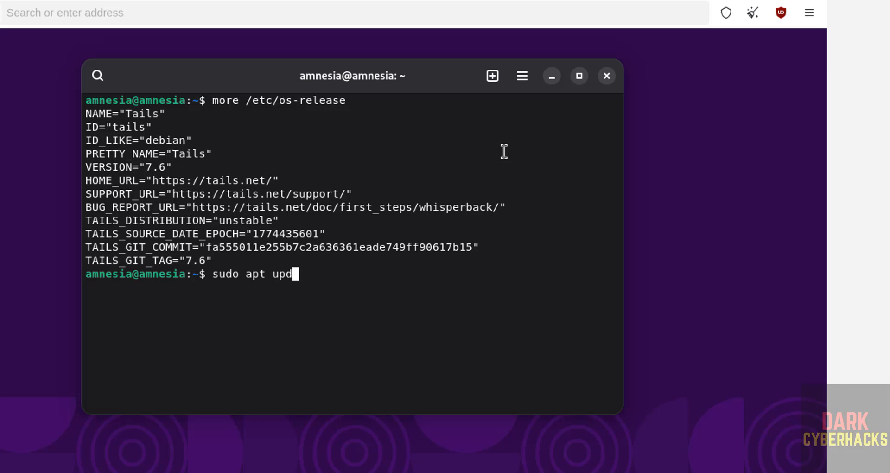
text(ate && sudo )
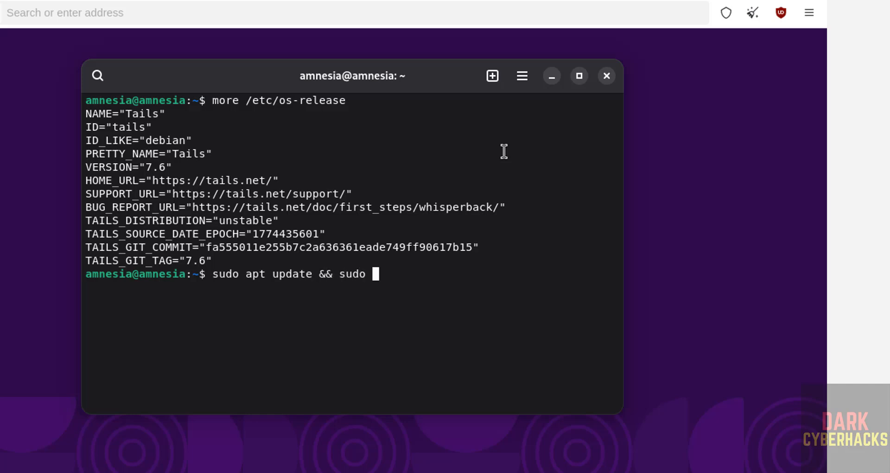
text(apt upgrade)
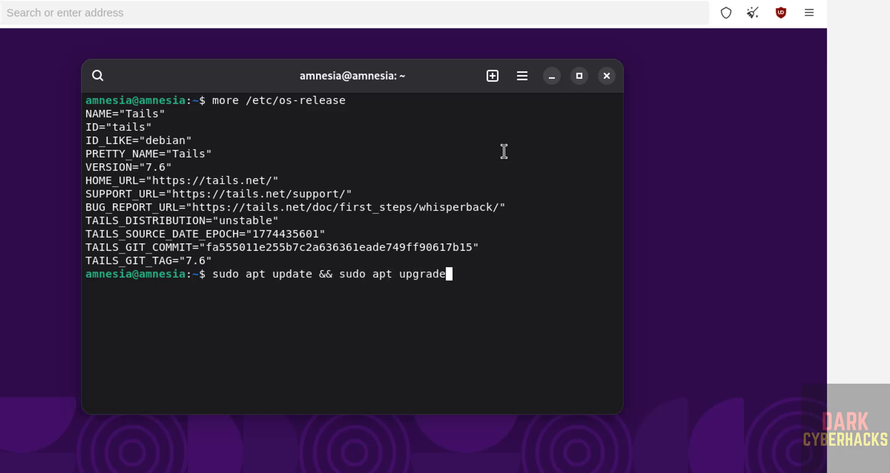
key(Return)
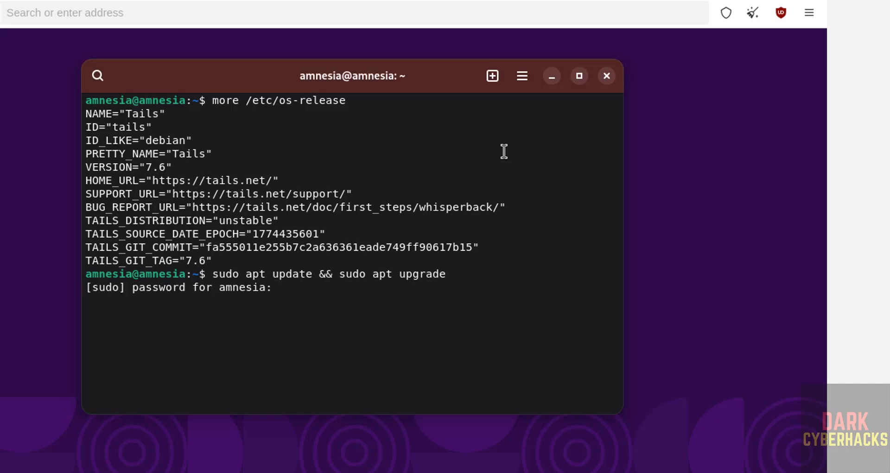
text(*********)
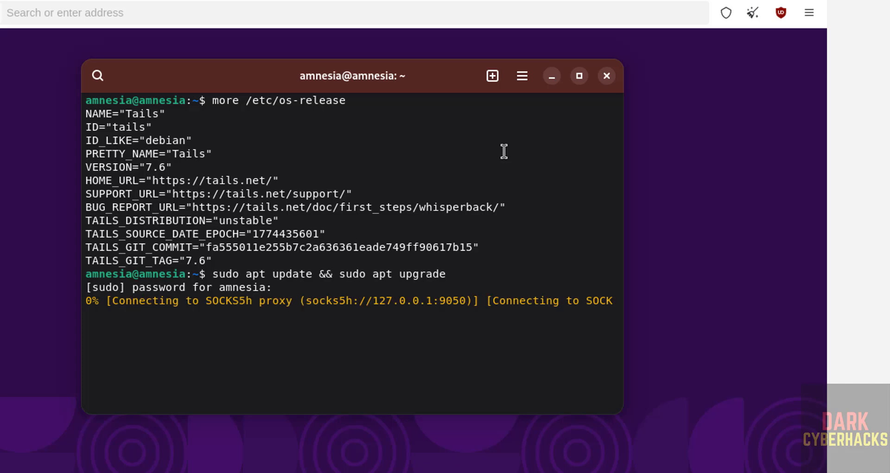